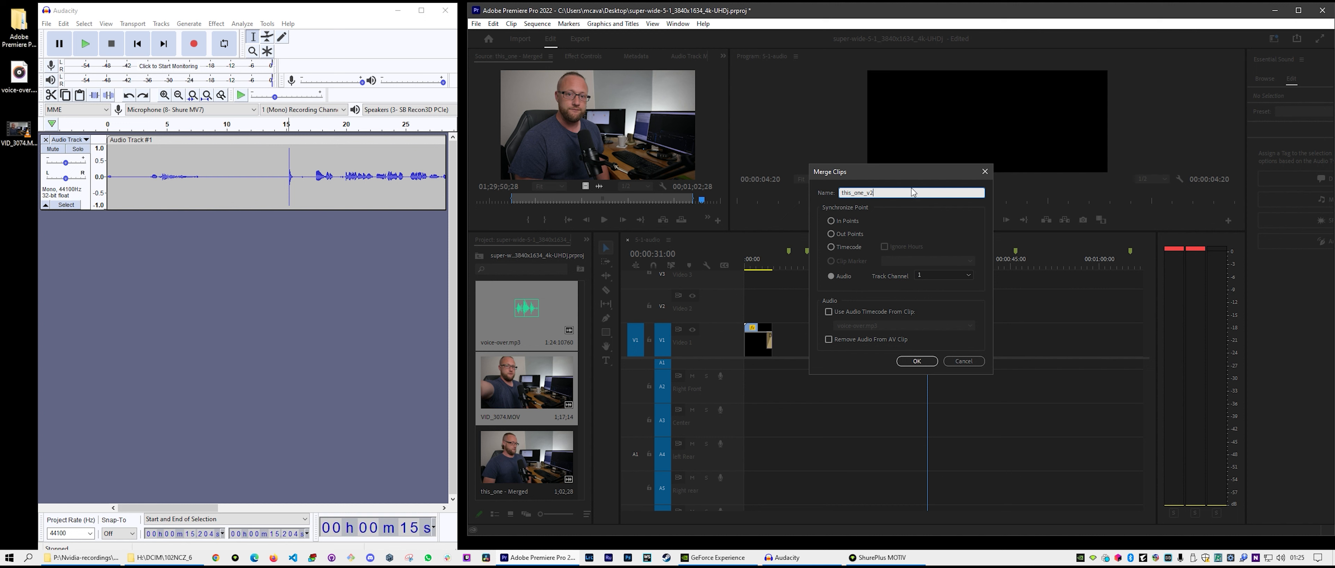
# Create the merged clip this_one_v2 synchronized by audio on track channel 1, and load it for source preview.
pyautogui.click(917, 361)
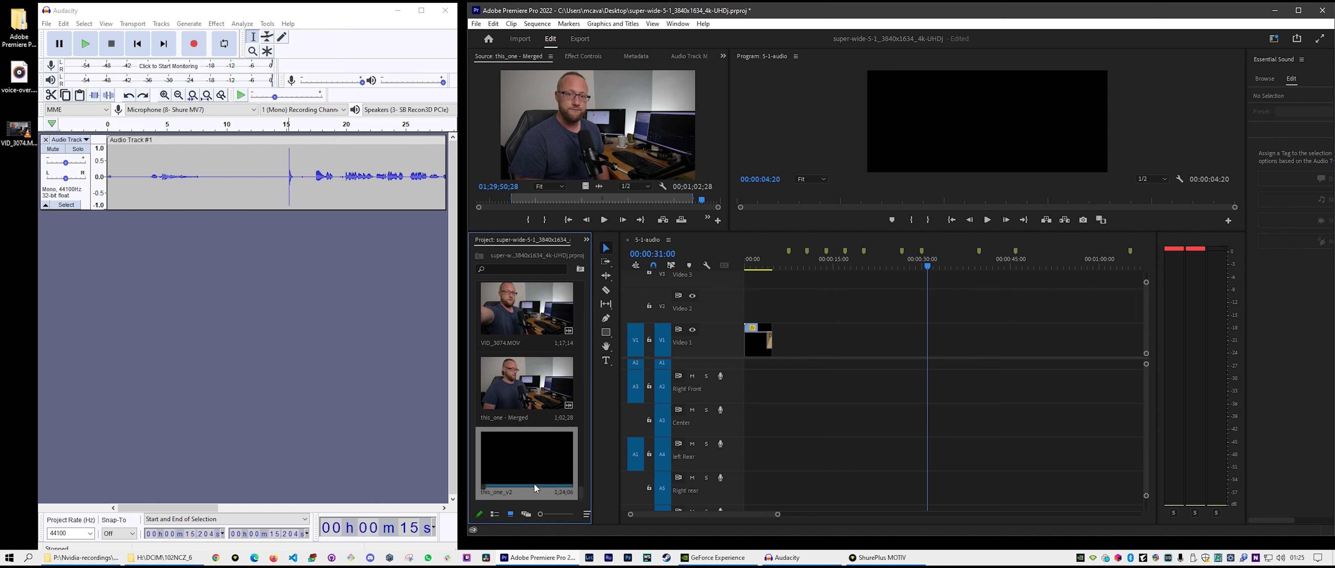
pyautogui.doubleClick(517, 461)
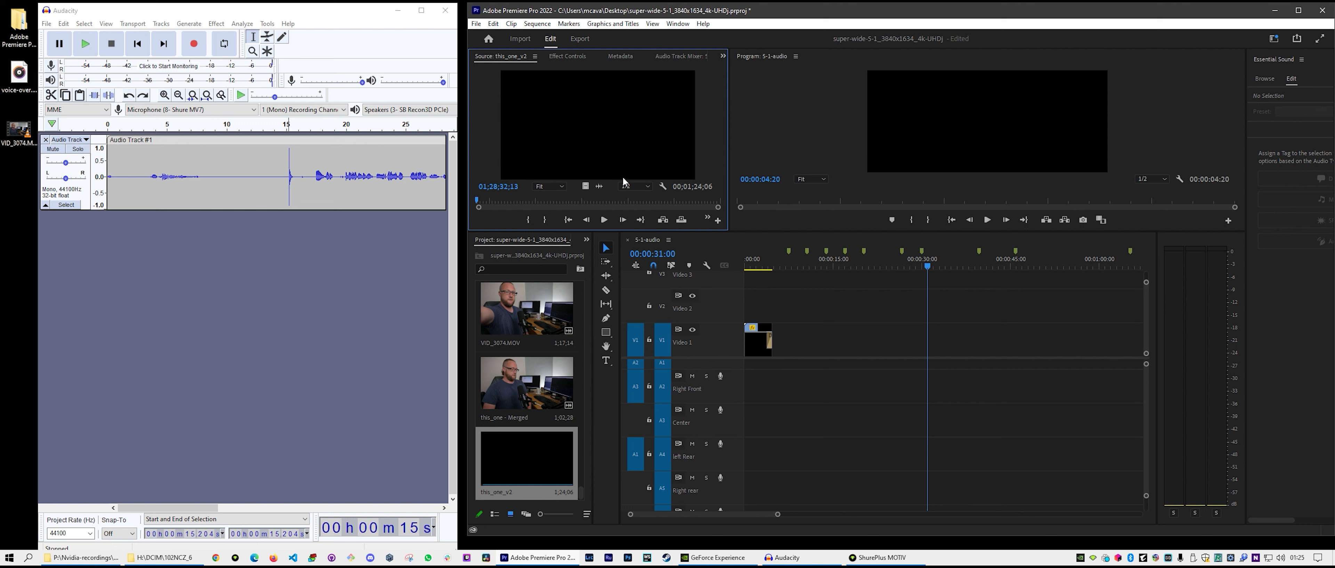
# Preview the this_one_v2 source clip, playing and scrubbing through its opening part to check the sync.
pyautogui.click(604, 220)
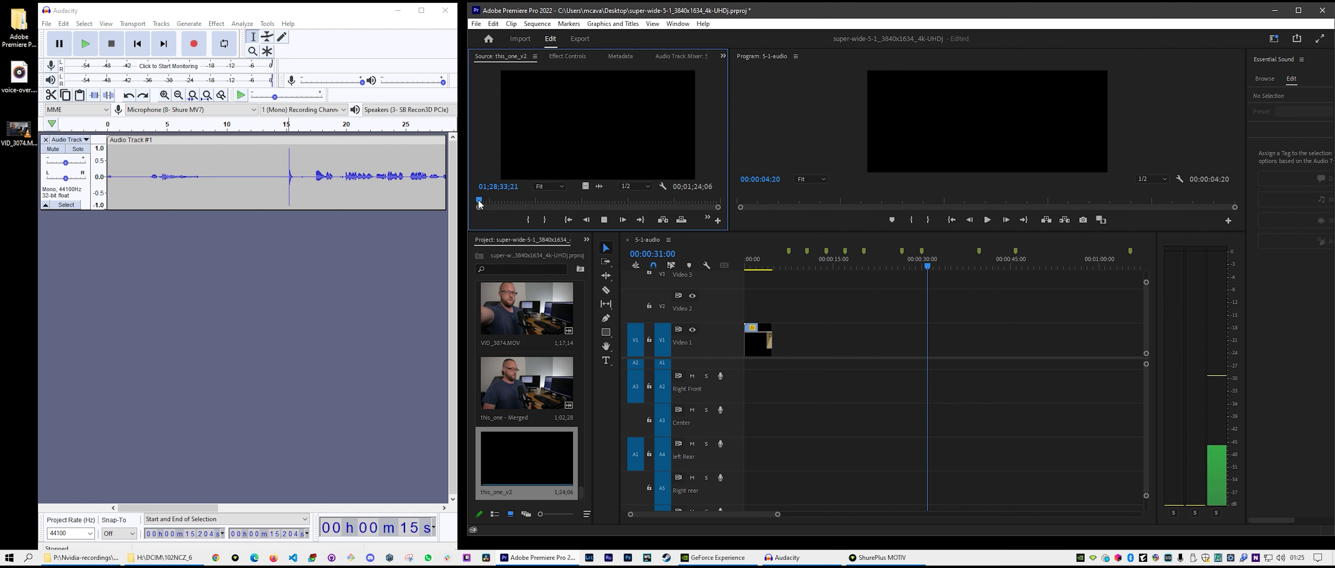
pyautogui.moveTo(482, 200); pyautogui.dragTo(506, 199)
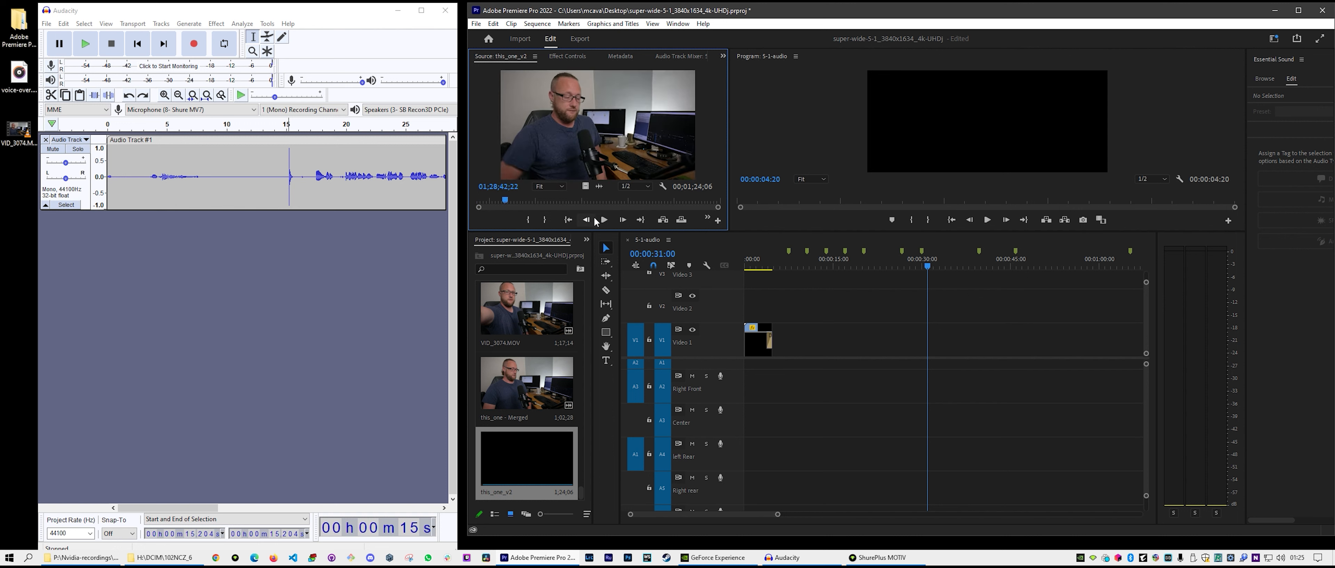
pyautogui.click(604, 219)
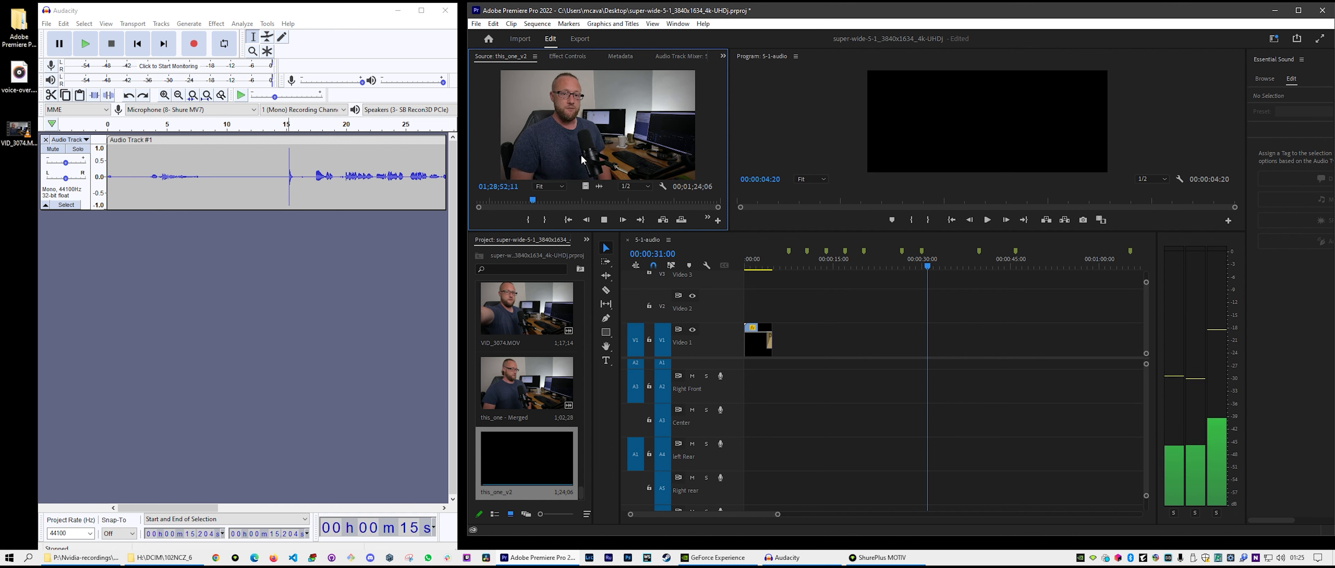
pyautogui.press('space')
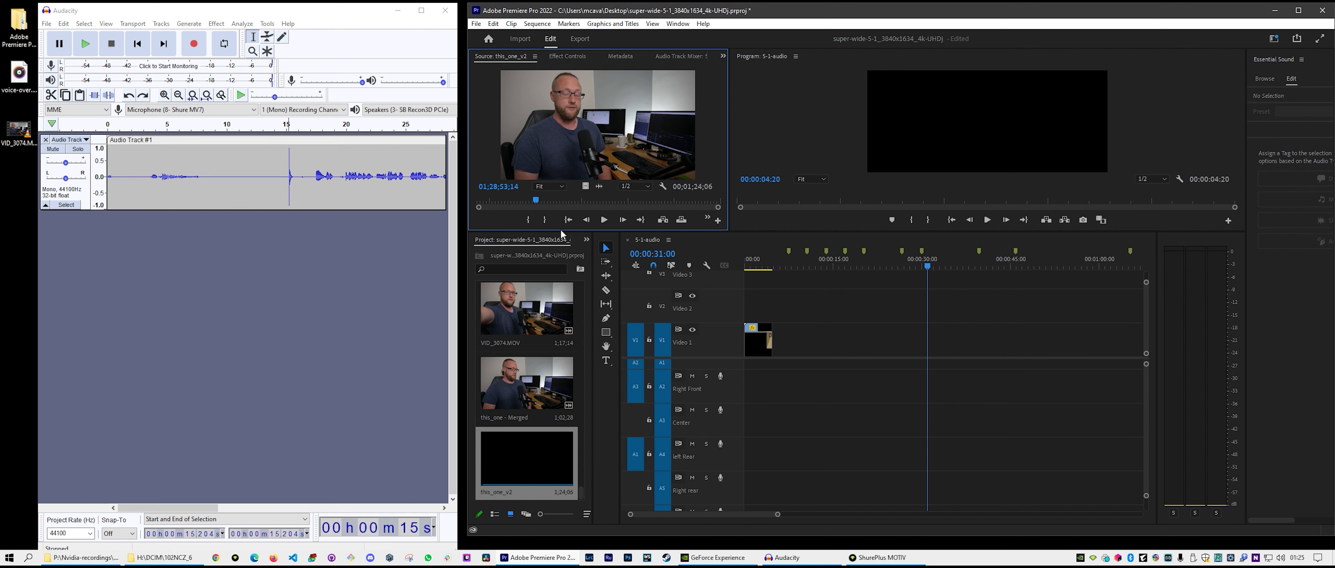
pyautogui.moveTo(537, 205)
pyautogui.mouseDown()
pyautogui.moveTo(575, 205)
pyautogui.moveTo(517, 206)
pyautogui.mouseUp()
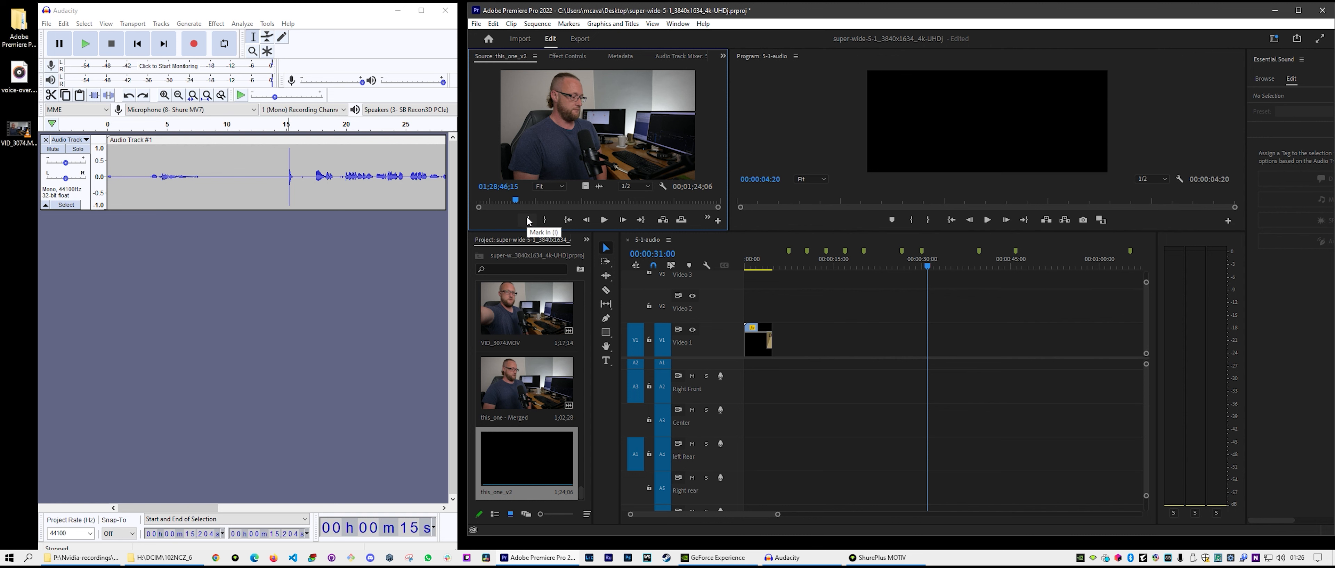
pyautogui.moveTo(516, 203); pyautogui.dragTo(577, 199)
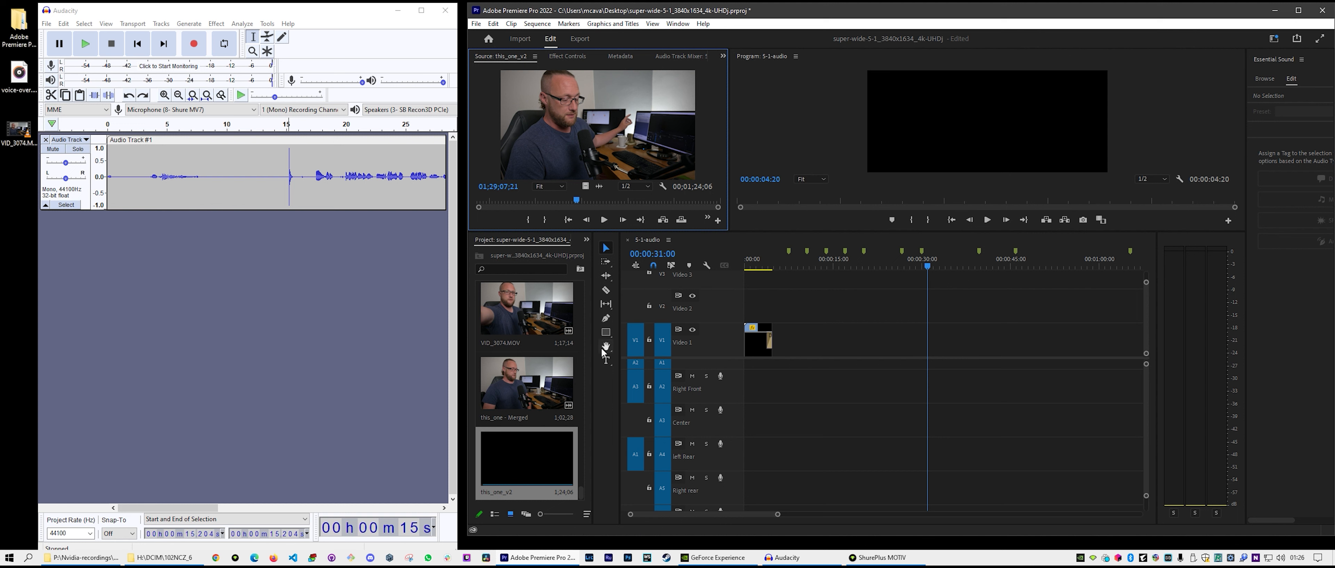
# Move the In point of this_one - Merged to about 01:28:46:21 and place the clip directly after the intro on Video 1.
pyautogui.doubleClick(518, 393)
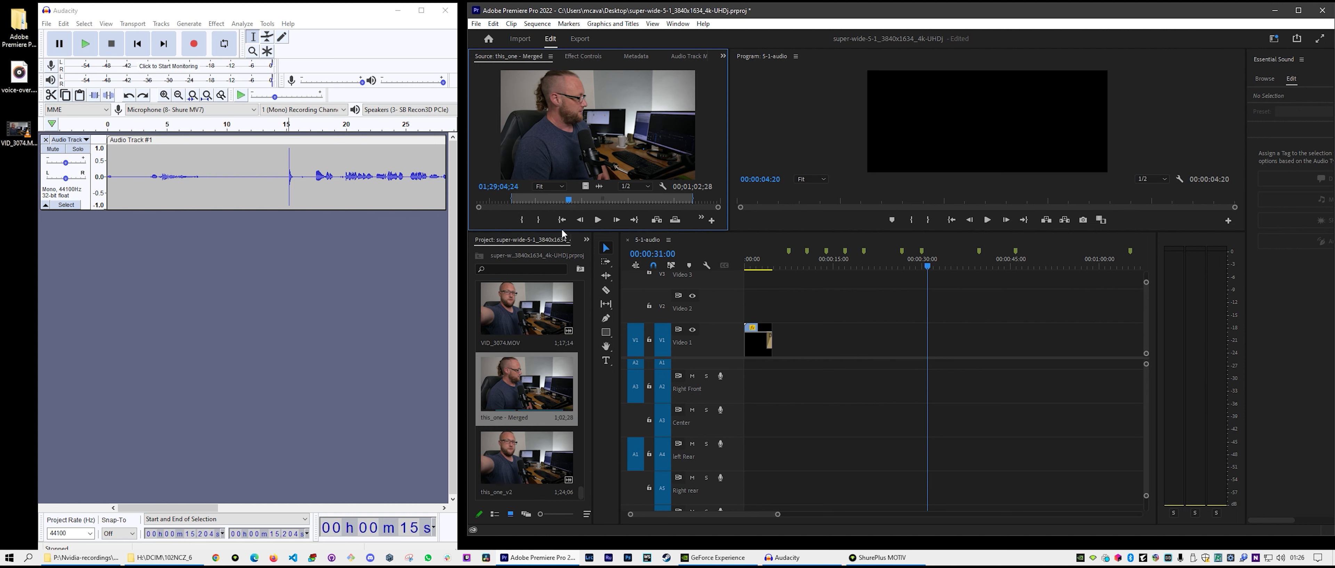
pyautogui.moveTo(569, 201); pyautogui.dragTo(516, 201)
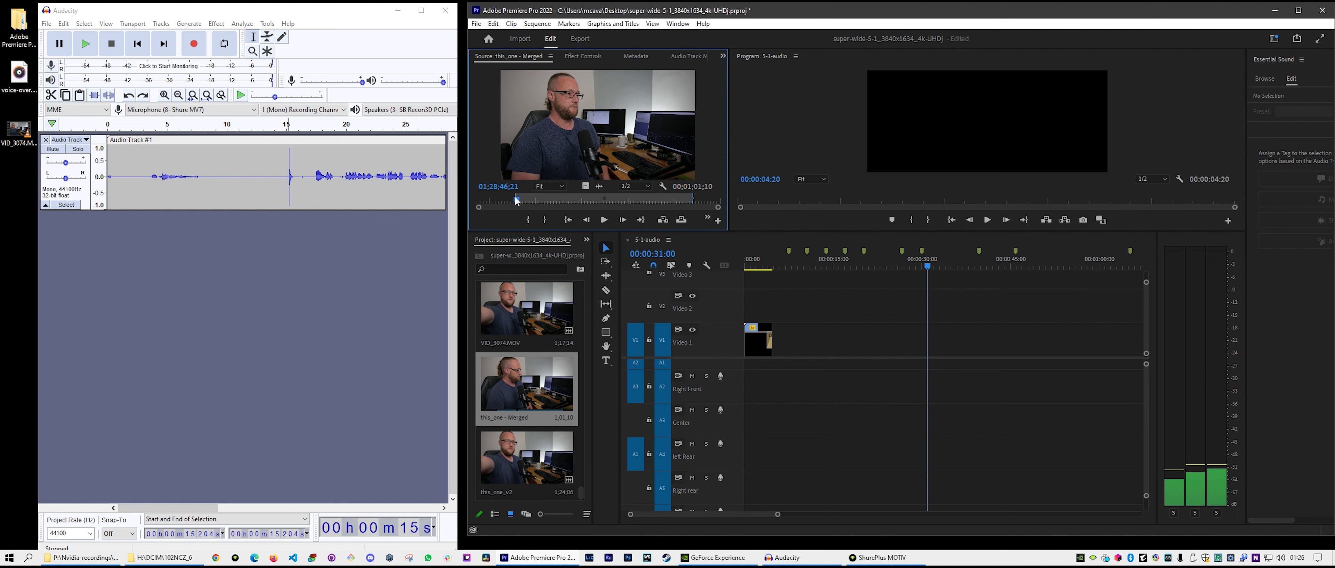
pyautogui.moveTo(516, 201); pyautogui.dragTo(529, 199)
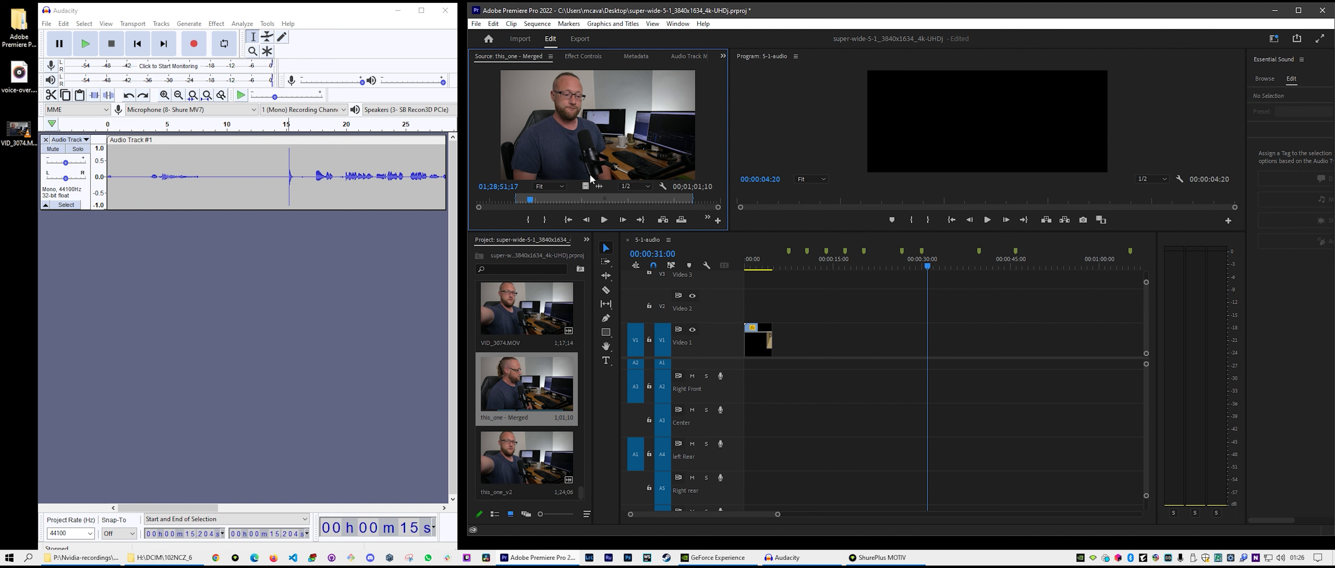
pyautogui.moveTo(594, 136)
pyautogui.mouseDown()
pyautogui.moveTo(736, 249)
pyautogui.moveTo(1000, 342)
pyautogui.moveTo(775, 347)
pyautogui.mouseUp()
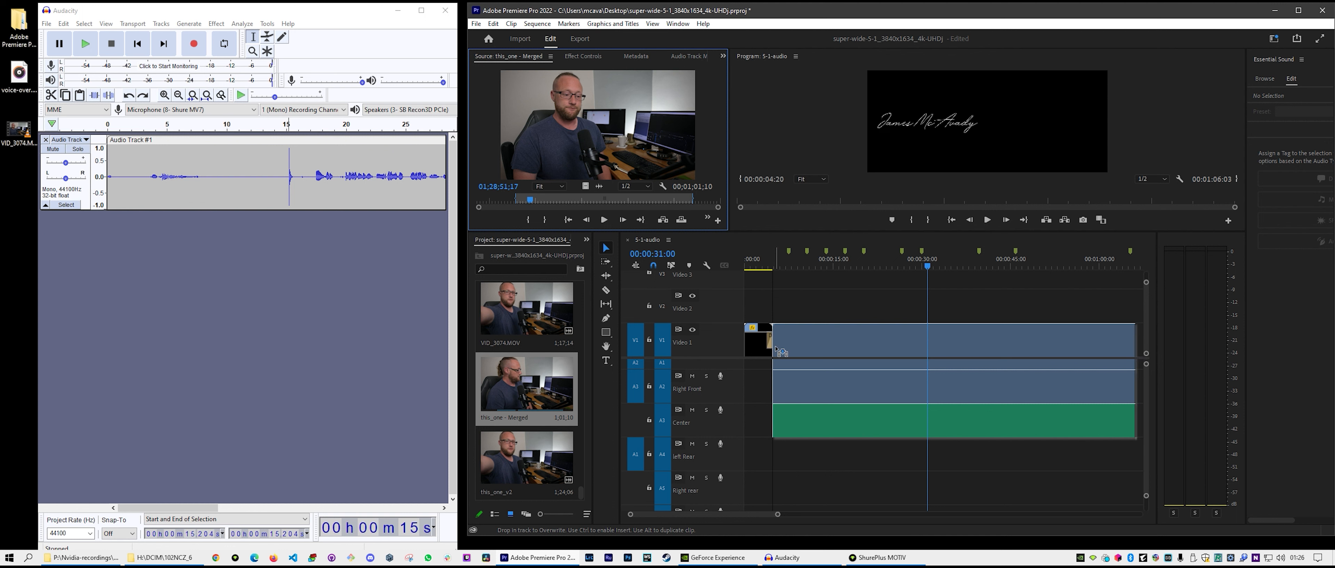
pyautogui.moveTo(776, 349); pyautogui.dragTo(775, 348)
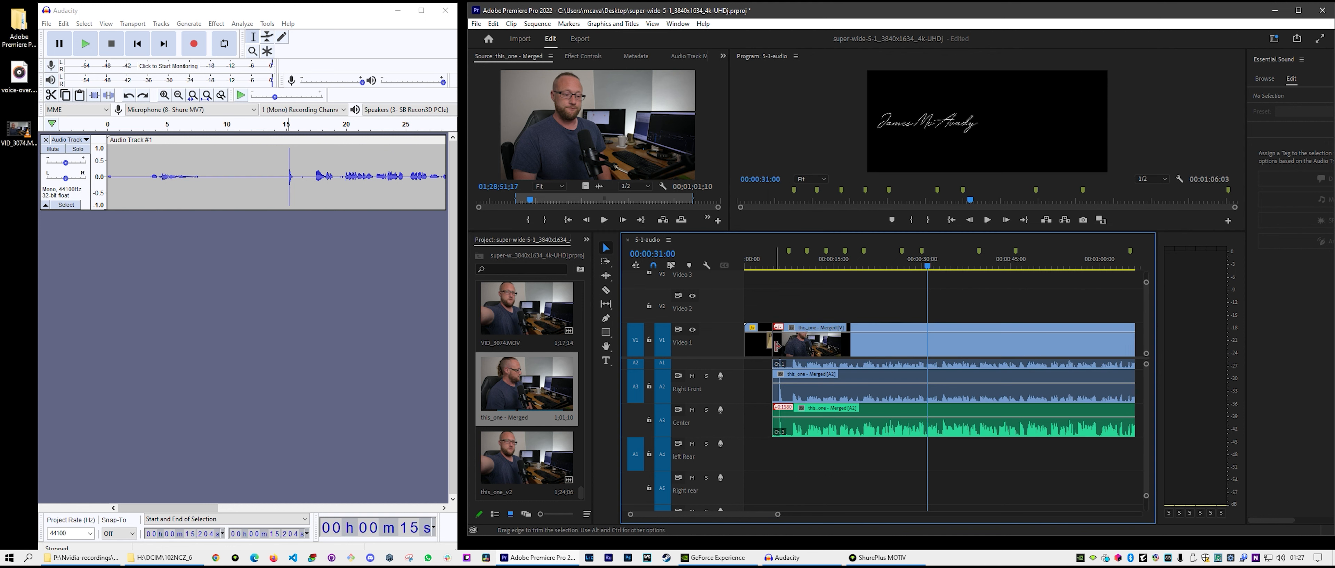
# Play the sequence from the start of the placed merged clip to check picture and sound.
pyautogui.moveTo(929, 268); pyautogui.dragTo(772, 271)
pyautogui.press('space')
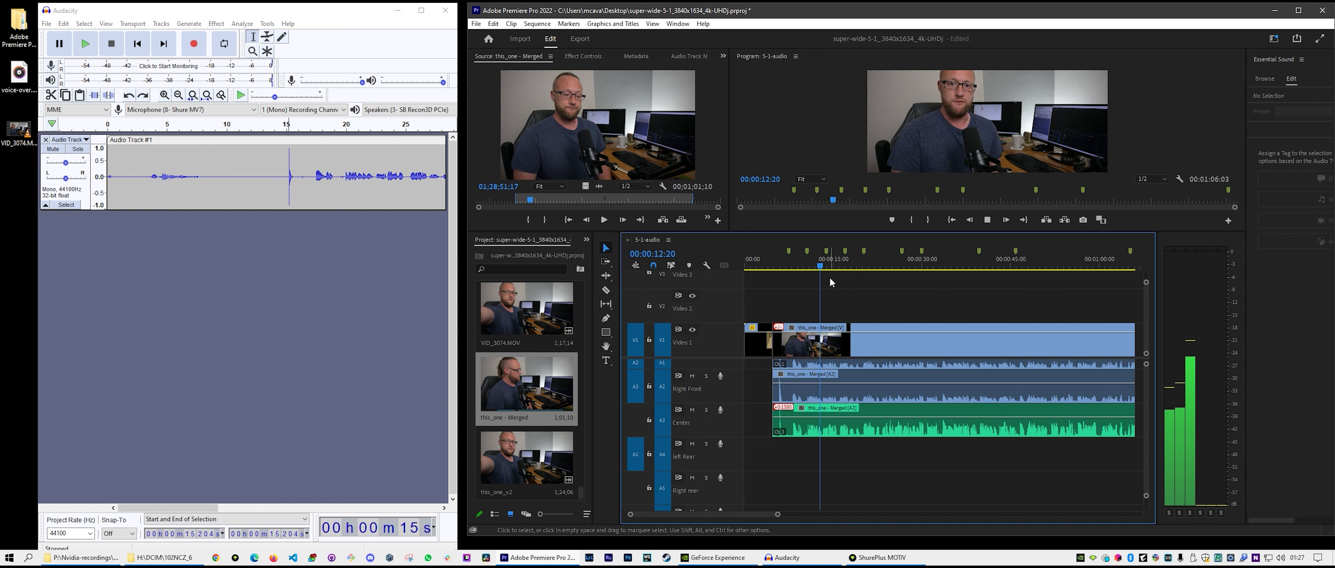
pyautogui.press('space')
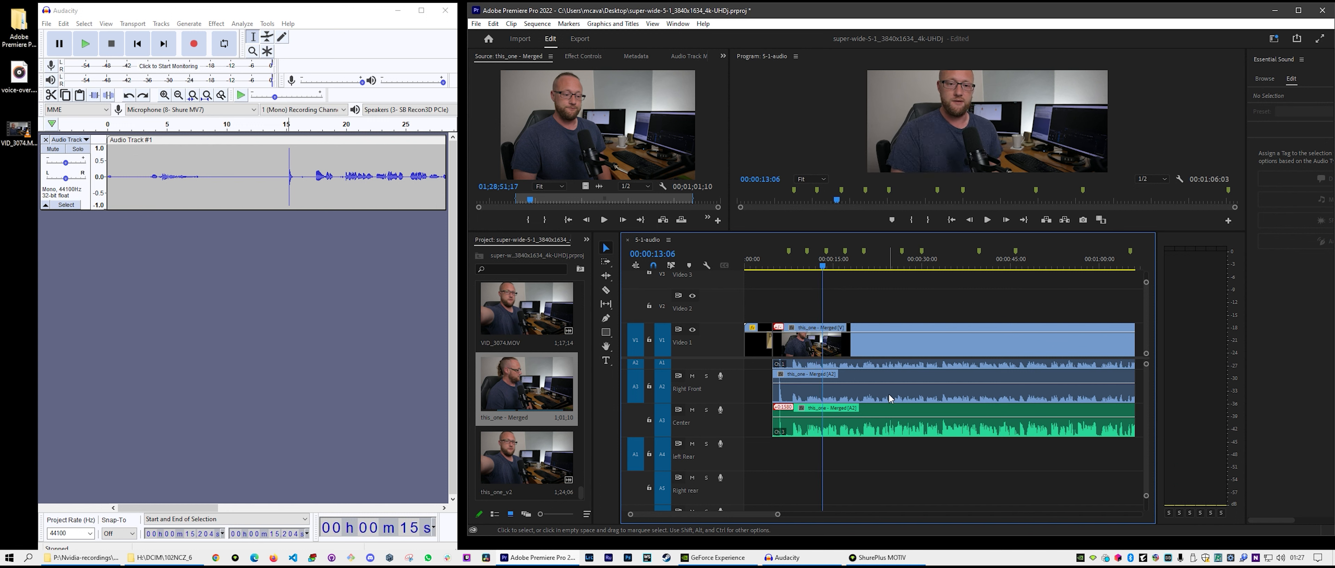
# Widen the Premiere Pro window over Audacity and make the source and program monitors taller, keeping the editing workspace open.
pyautogui.scroll(3, 867, 409)
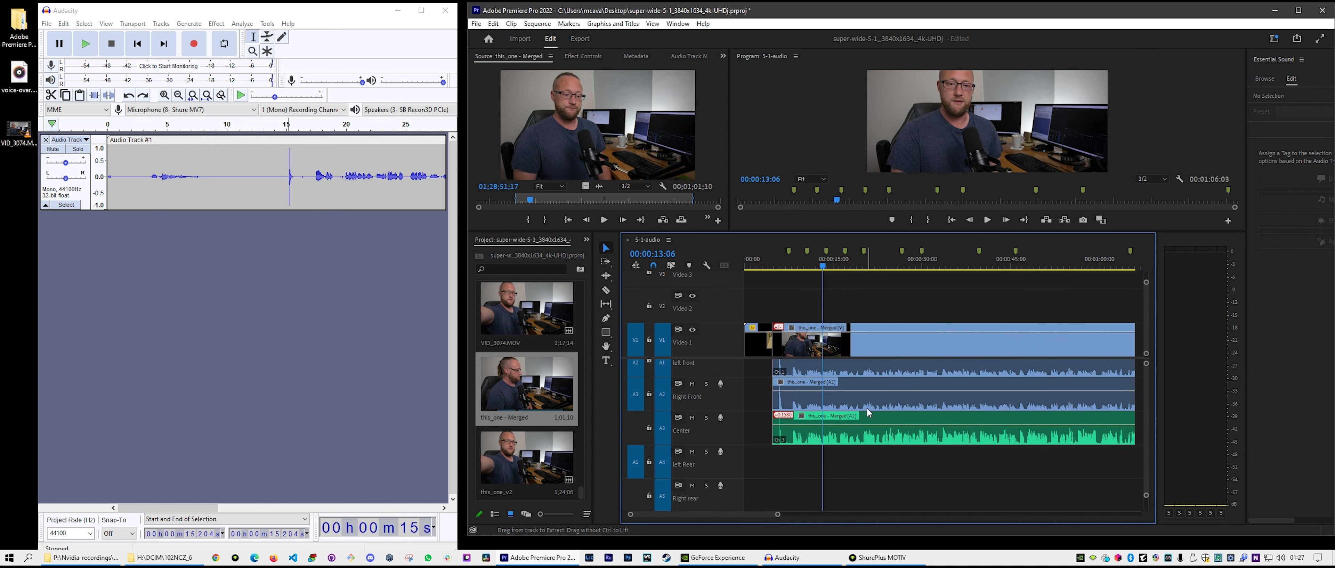
pyautogui.moveTo(458, 207); pyautogui.dragTo(298, 207)
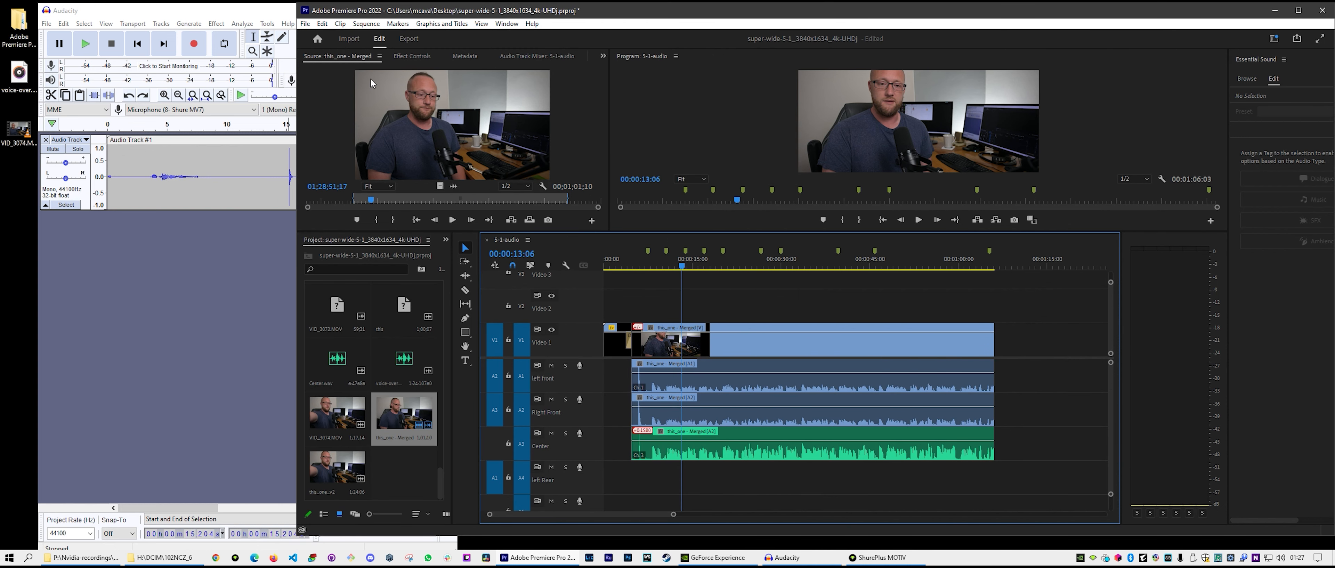
pyautogui.click(545, 56)
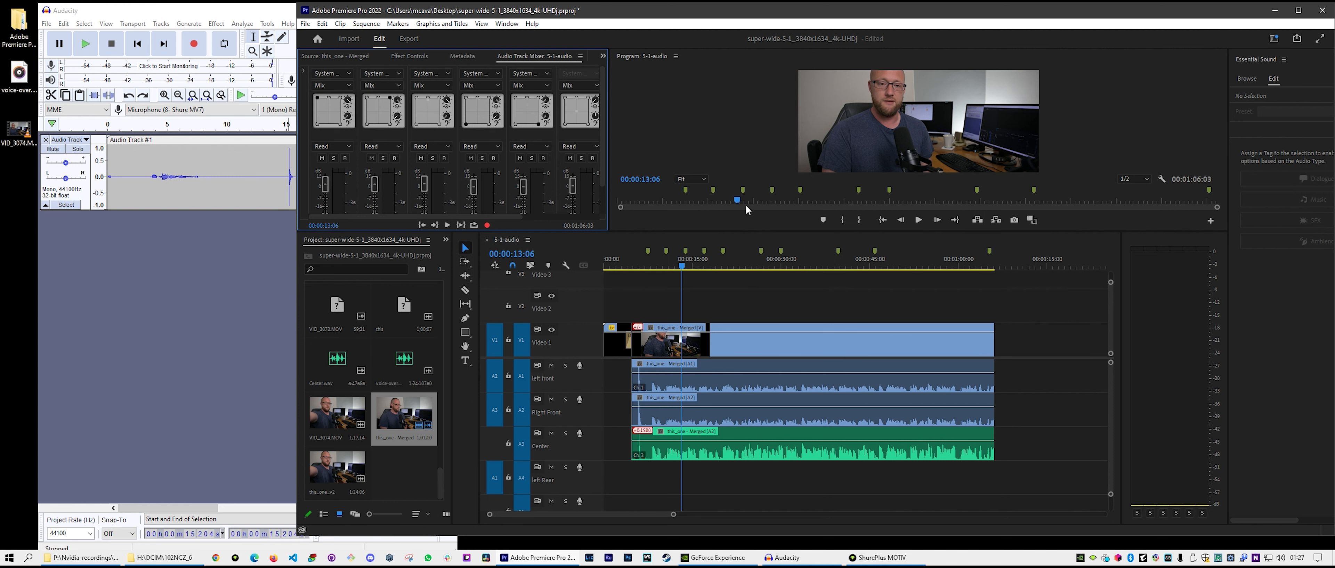
pyautogui.click(348, 41)
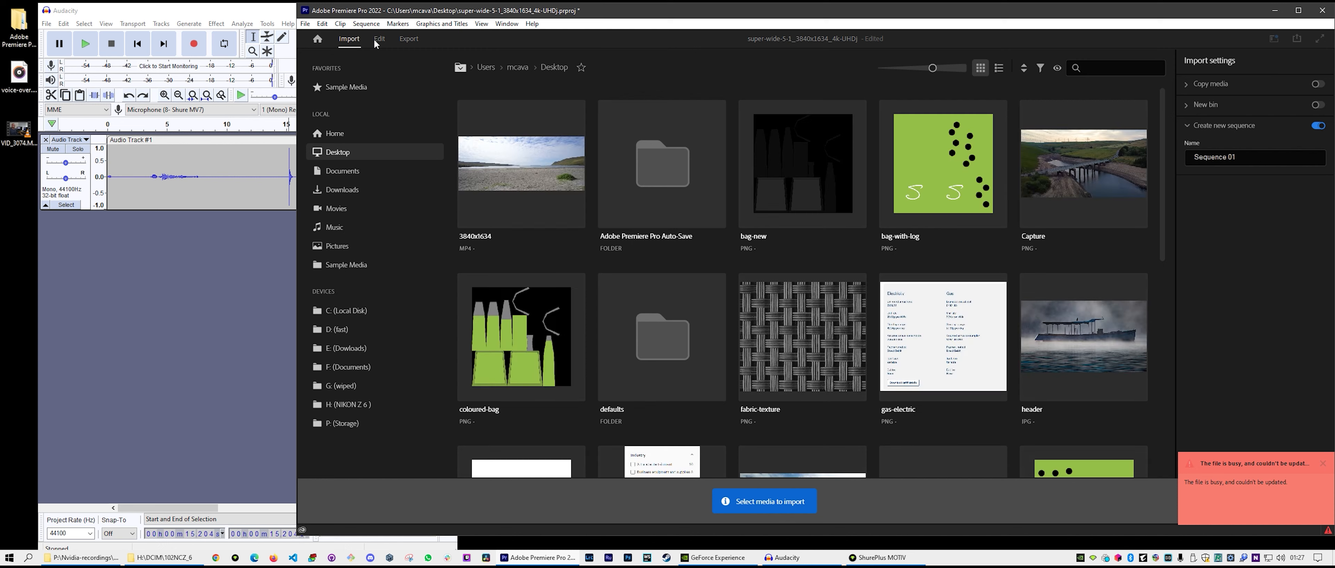
pyautogui.click(378, 40)
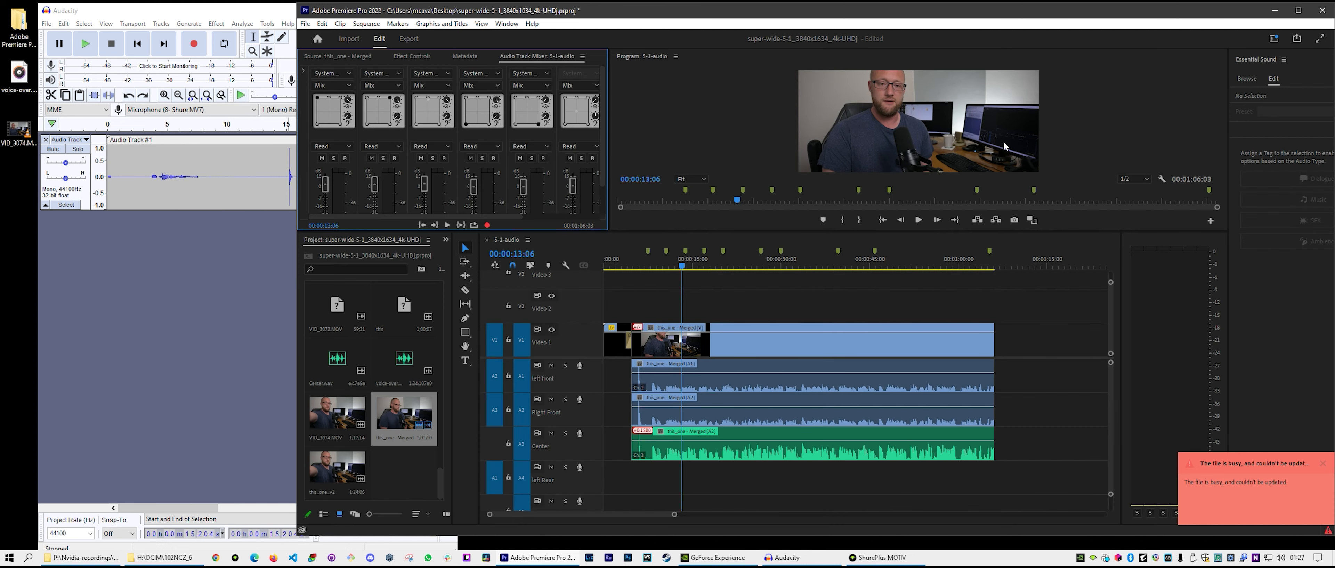
pyautogui.moveTo(780, 232); pyautogui.dragTo(766, 320)
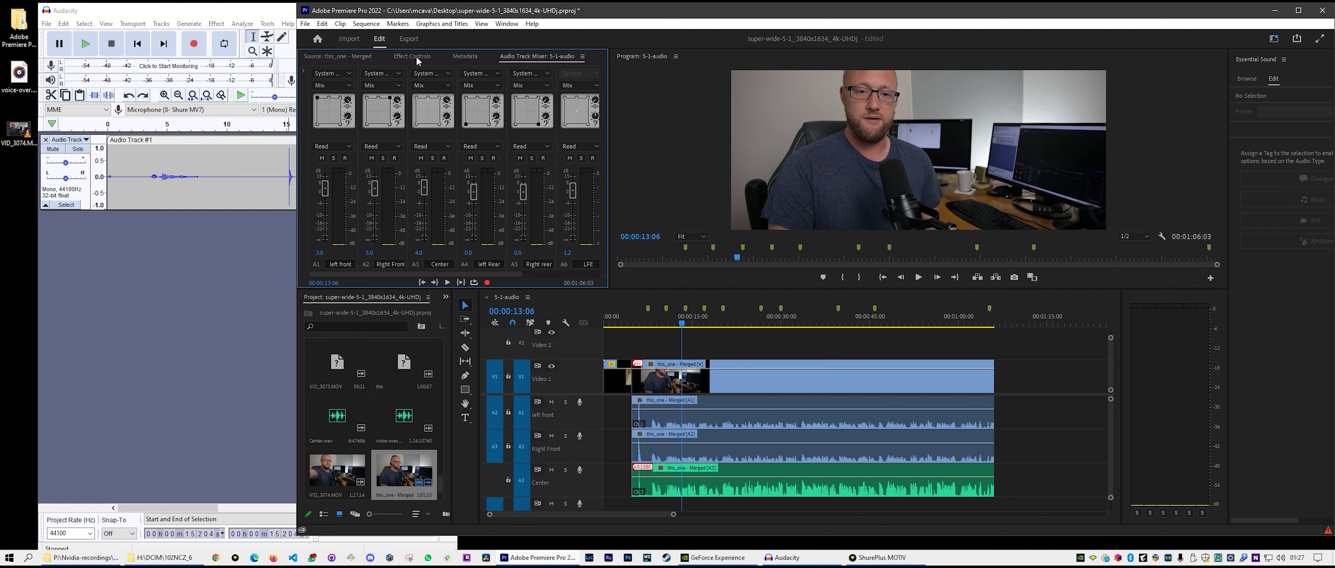
# Show the effect controls for the merged video clip in the timeline and select its Position property.
pyautogui.click(357, 57)
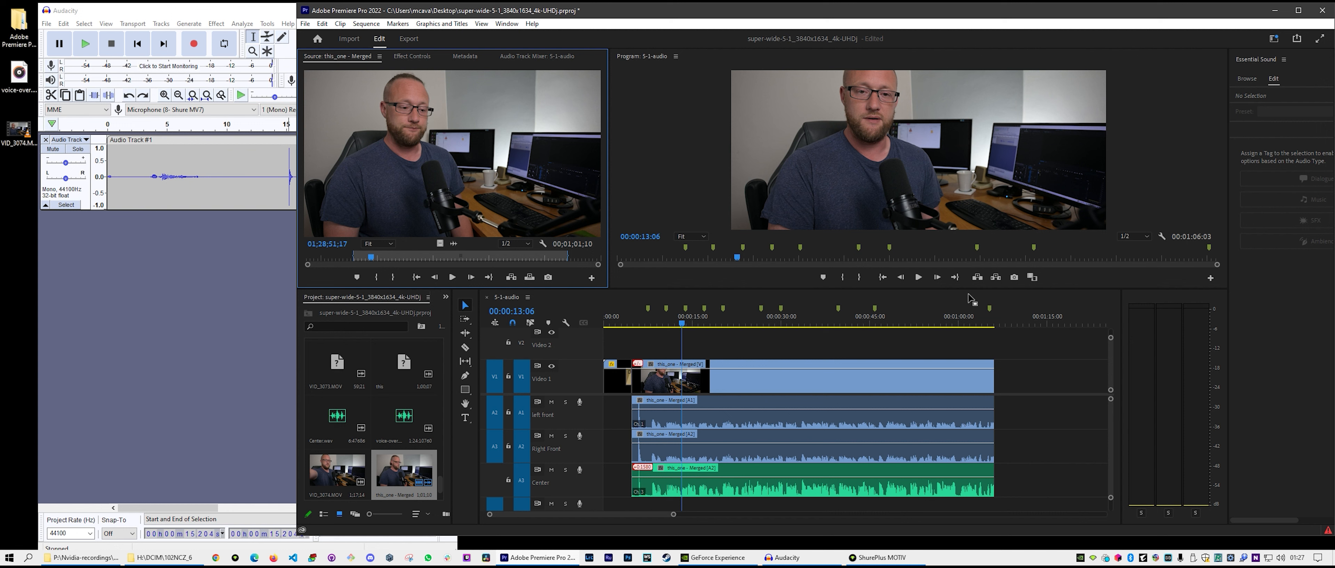
pyautogui.click(417, 59)
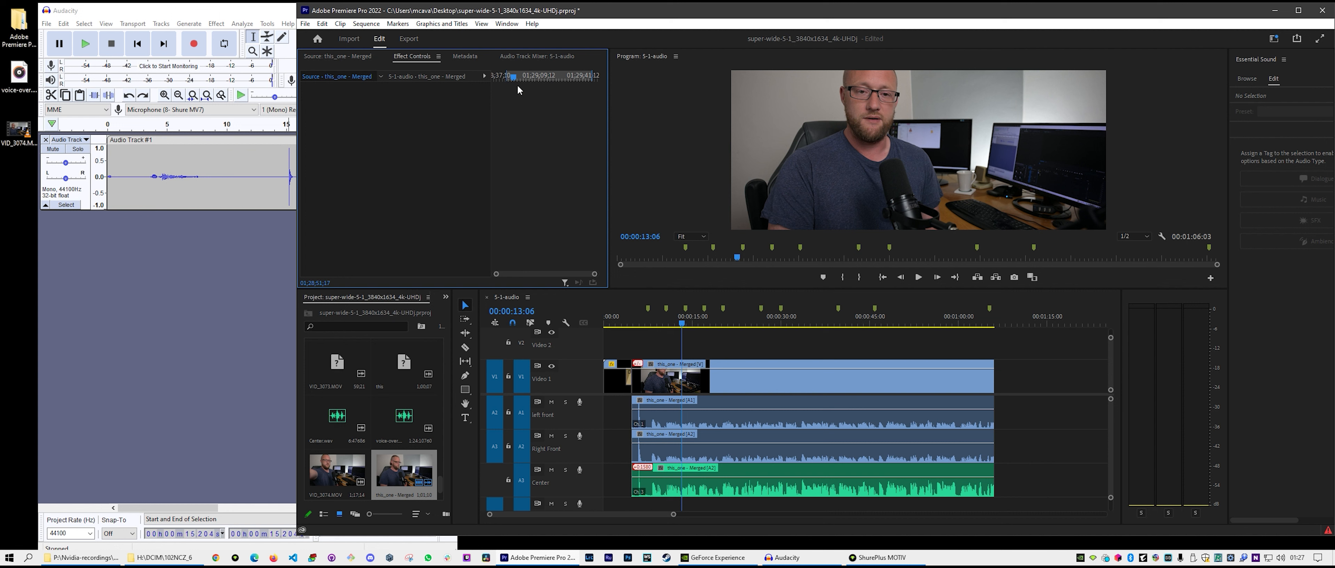
pyautogui.click(351, 57)
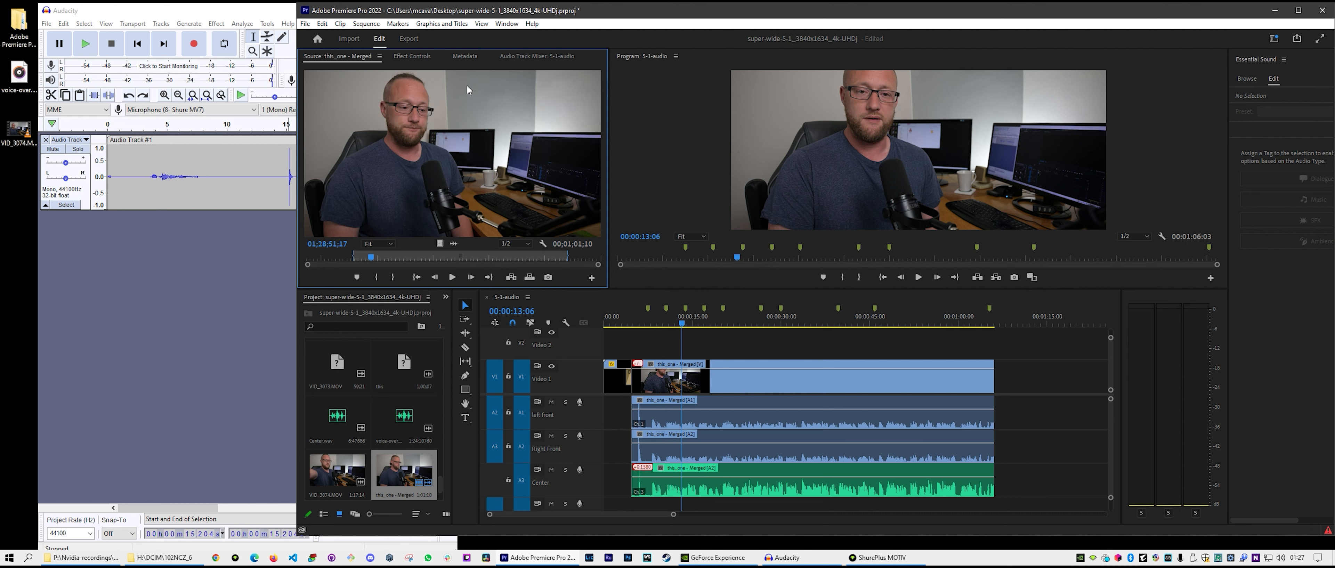
pyautogui.click(413, 56)
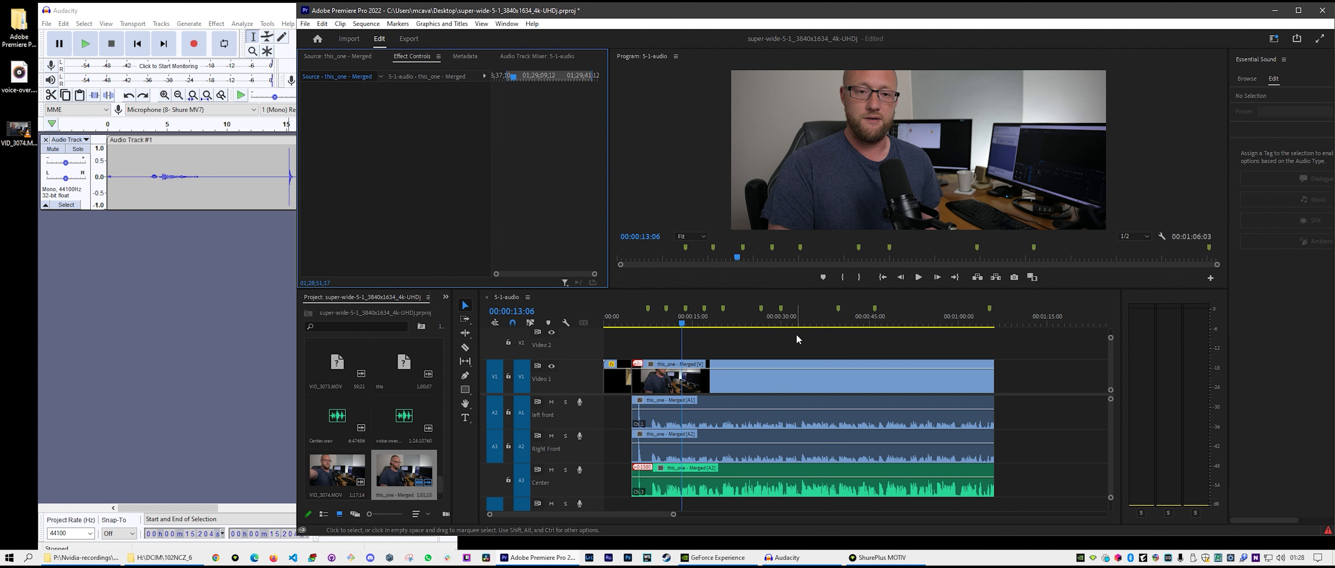
pyautogui.click(795, 365)
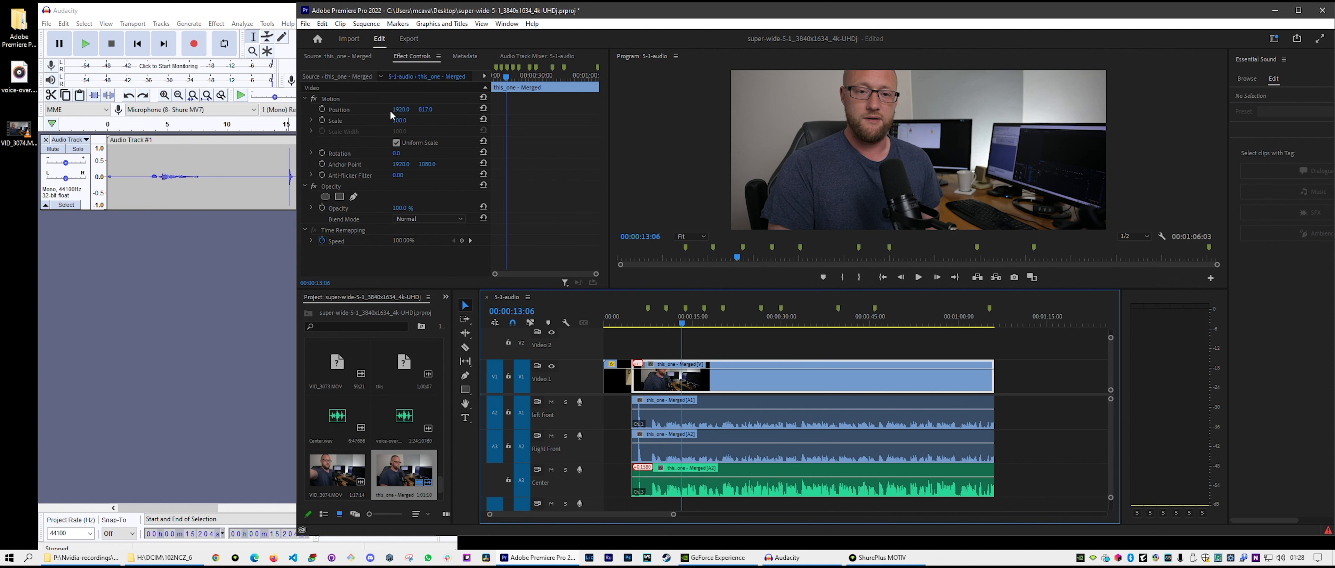
pyautogui.click(333, 110)
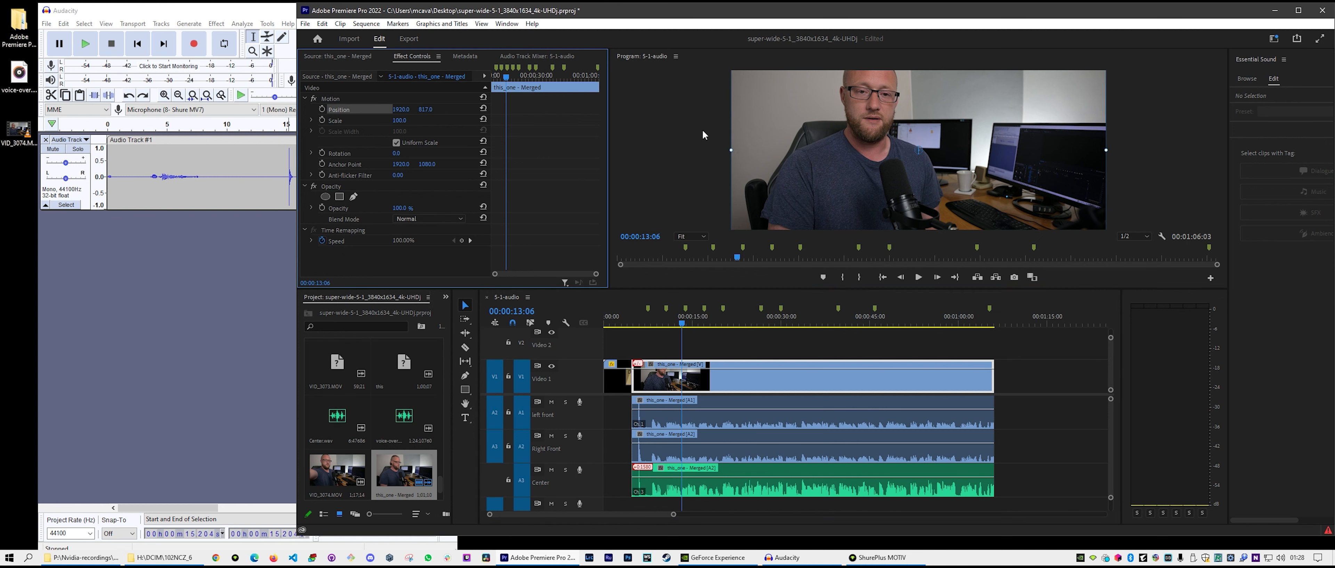
# Reposition the merged clip's picture lower in the frame, to a vertical position of about 1064, and nudge it sideways to fill the frame.
pyautogui.press('Left')
pyautogui.press('Left')
pyautogui.moveTo(803, 123); pyautogui.dragTo(801, 148)
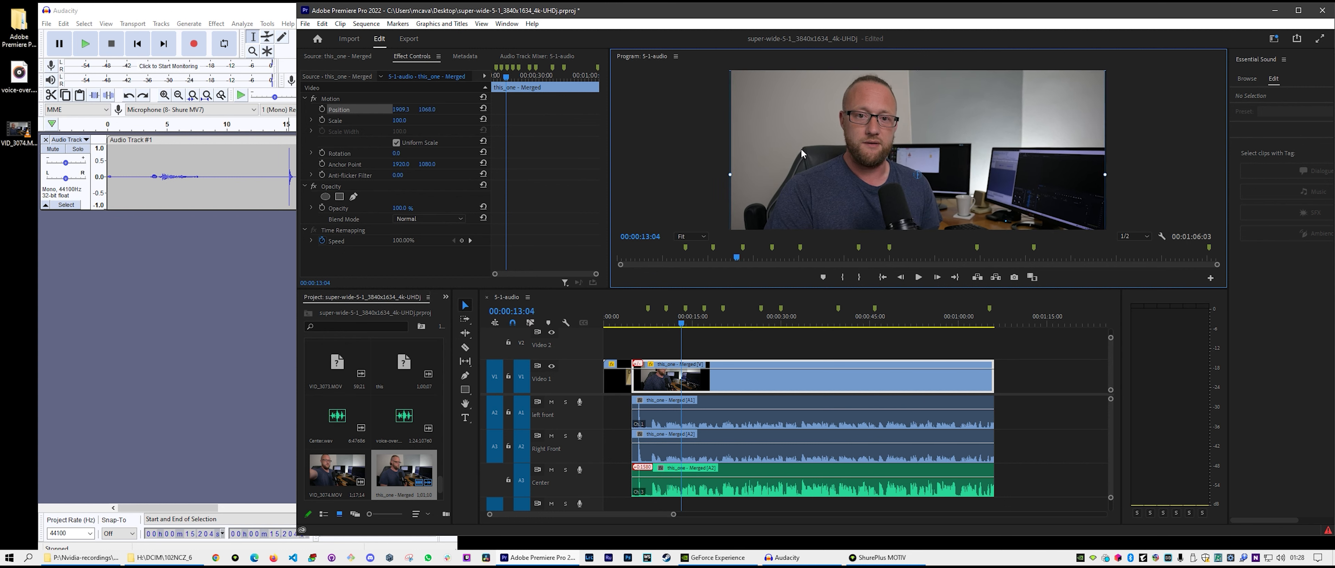
pyautogui.press('Right')
pyautogui.press('Right')
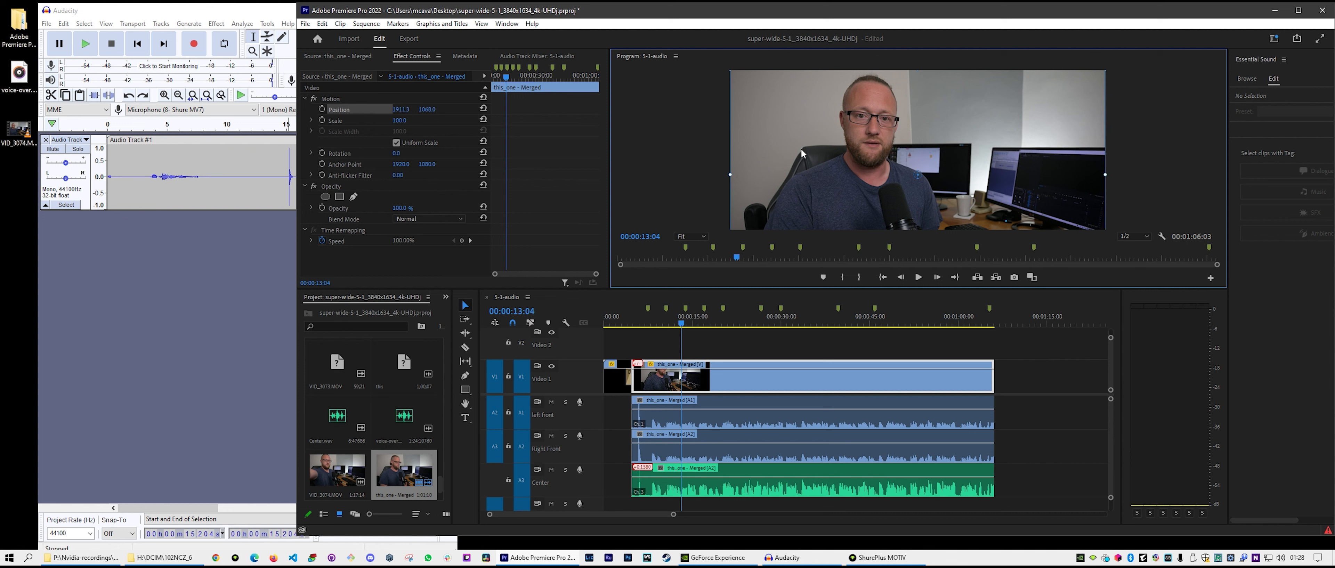
pyautogui.press('Right')
pyautogui.press('Up')
pyautogui.press('Up')
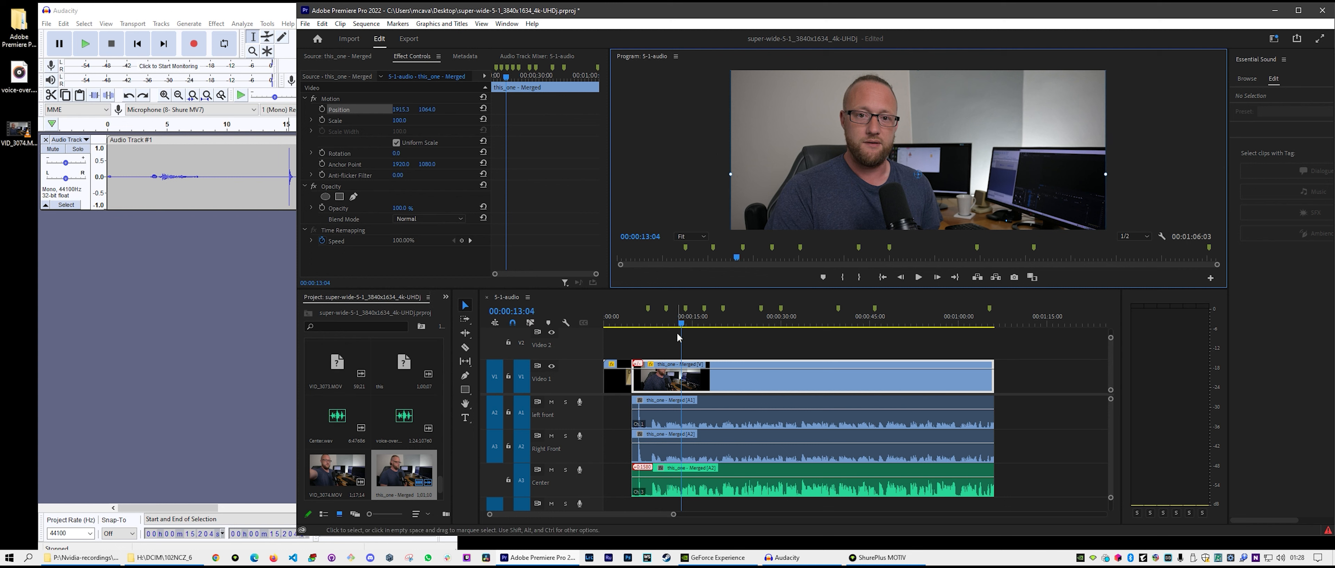
# Play the sequence from about 00:00:02:01 through the intro into the repositioned clip.
pyautogui.moveTo(683, 326); pyautogui.dragTo(618, 326)
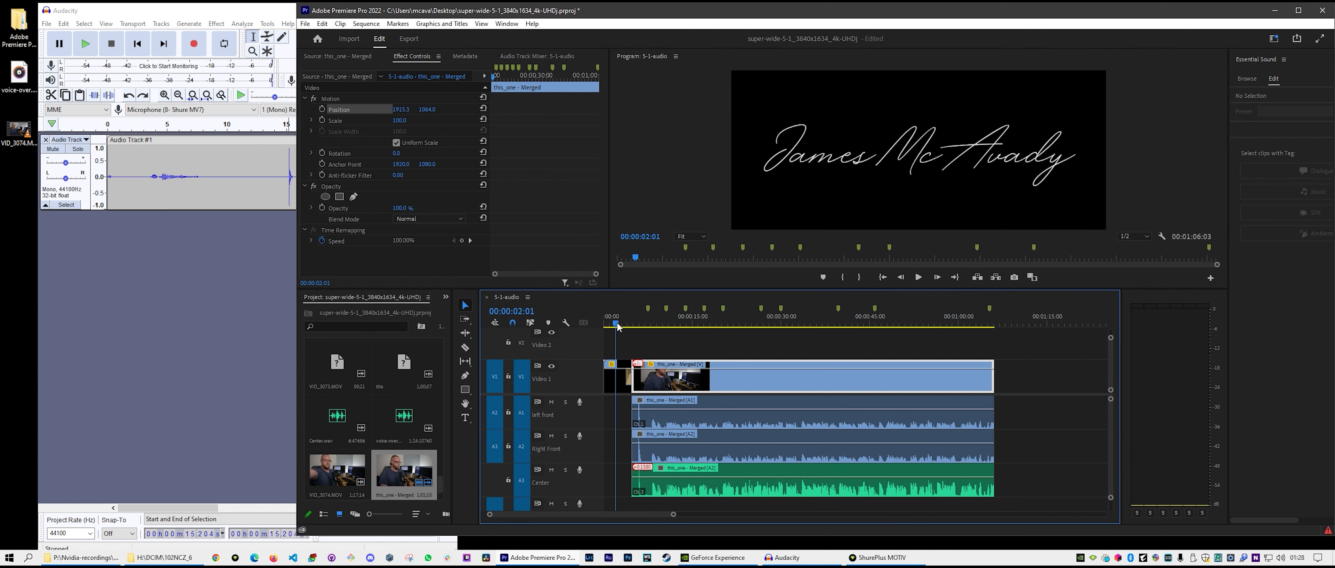
pyautogui.press('space')
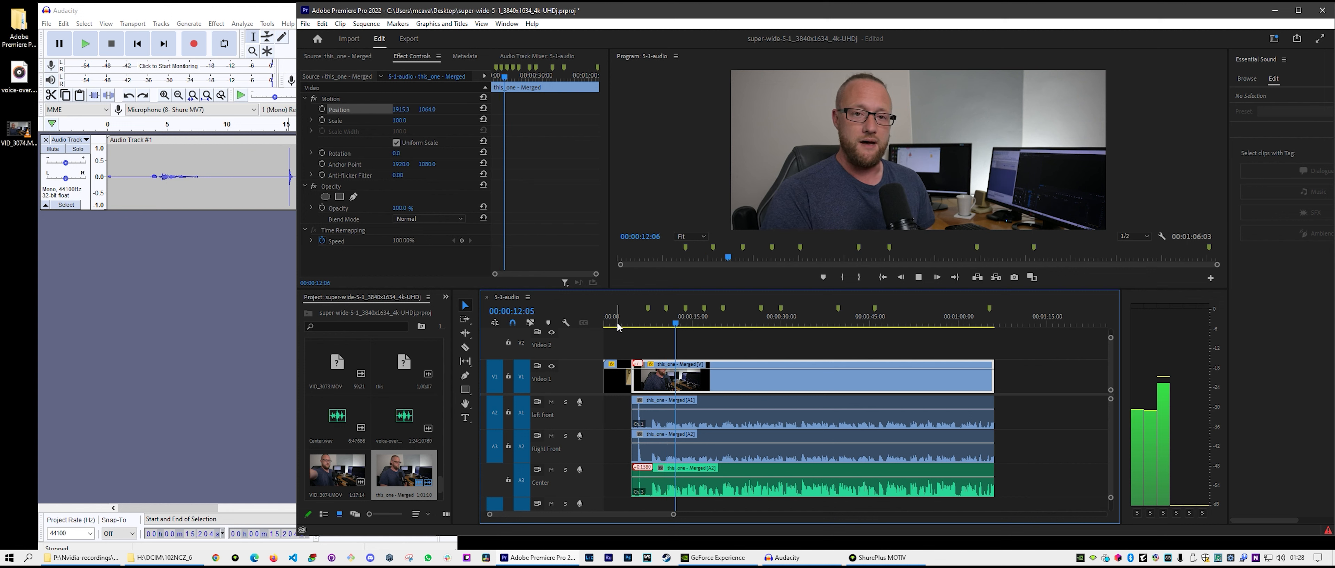
pyautogui.press('space')
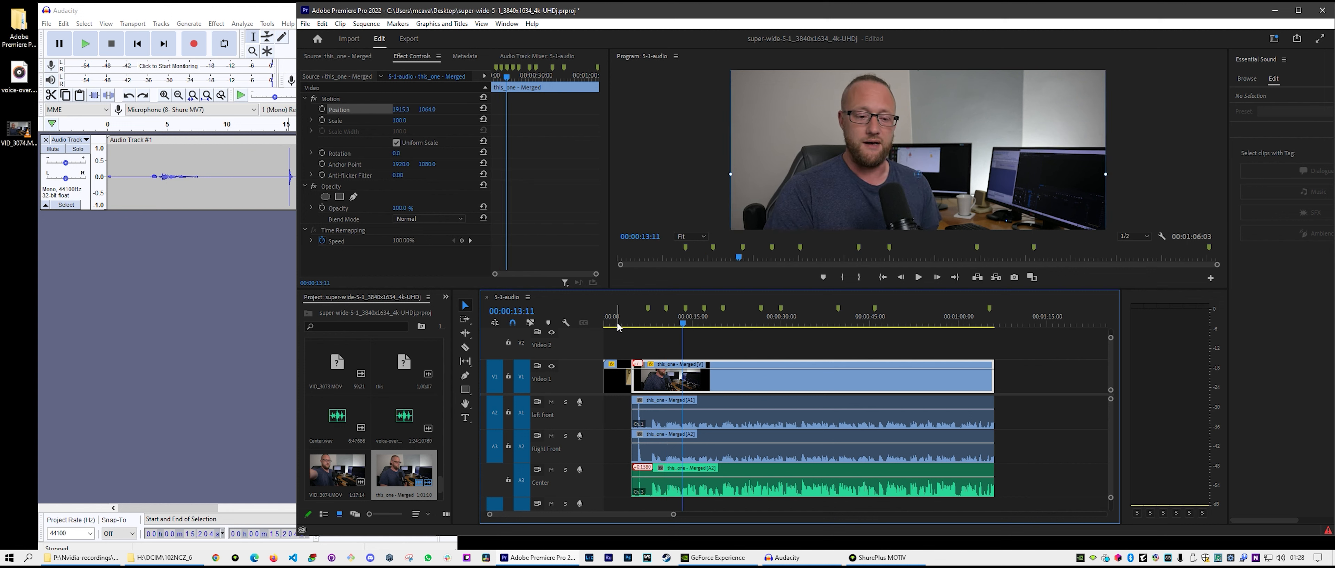